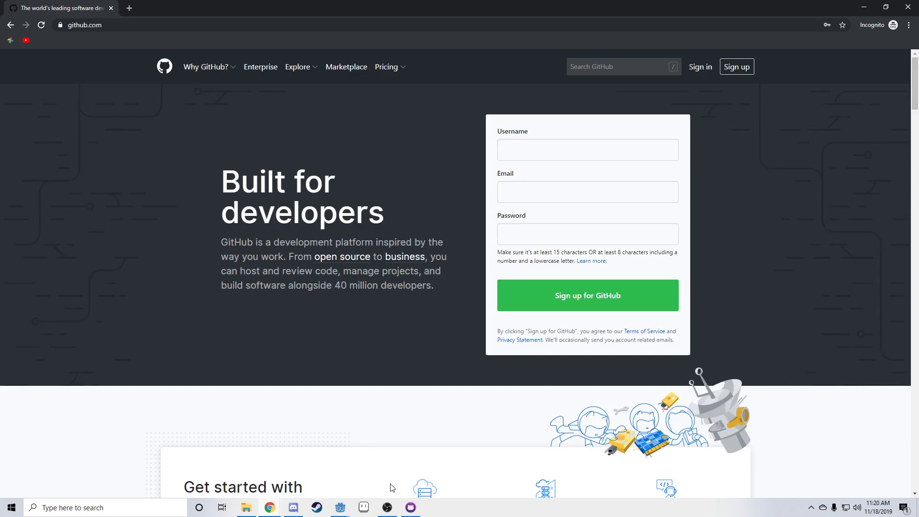
Glance at GitHub Desktop, then return to the signed-in GitHub dashboard in Chrome
{"action": "left_click", "coordinate": [414, 509]}
{"action": "left_click_drag", "start_coordinate": [450, 115], "coordinate": [382, 110]}
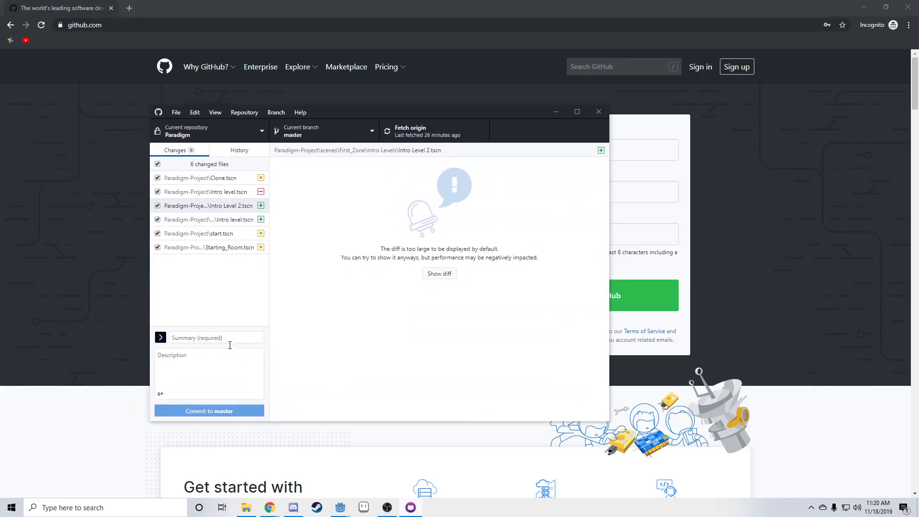
{"action": "left_click", "coordinate": [464, 61]}
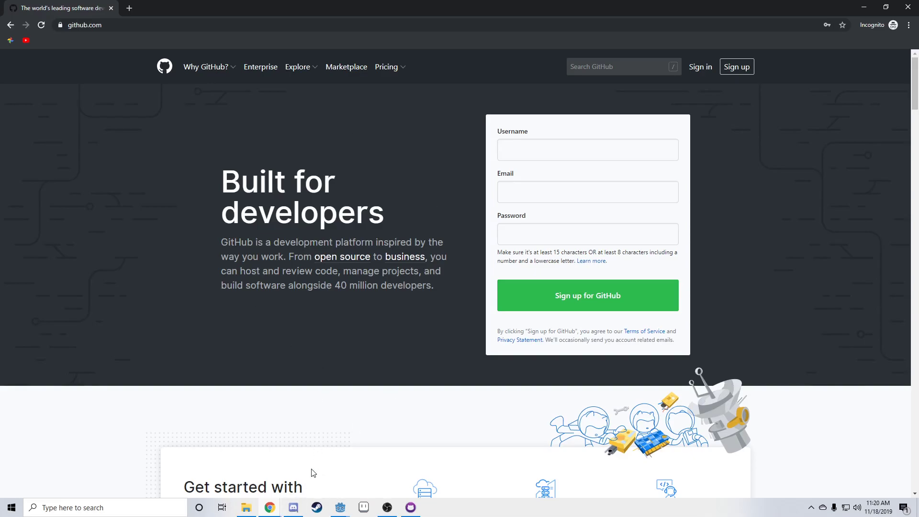
{"action": "left_click", "coordinate": [269, 508]}
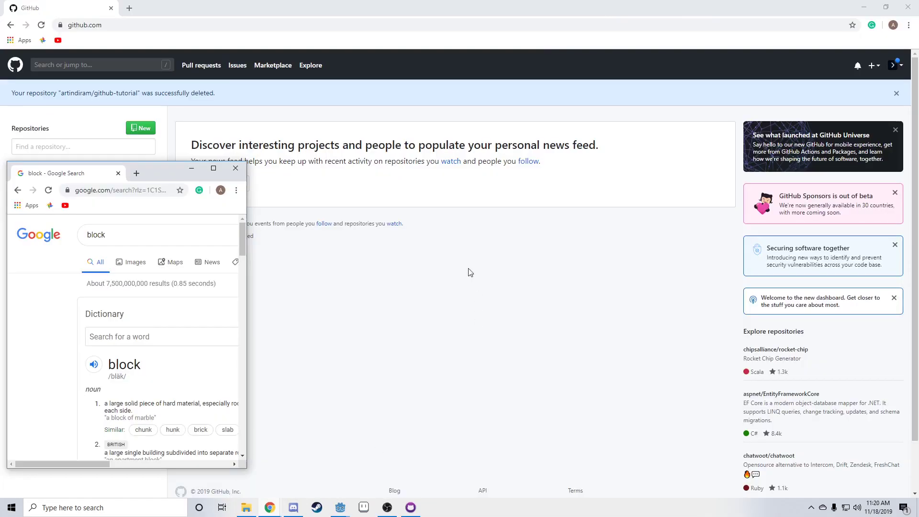
Create repository 'github tutoral' with description 'whatever you want' and select its HTTPS clone URL
{"action": "left_click", "coordinate": [146, 136]}
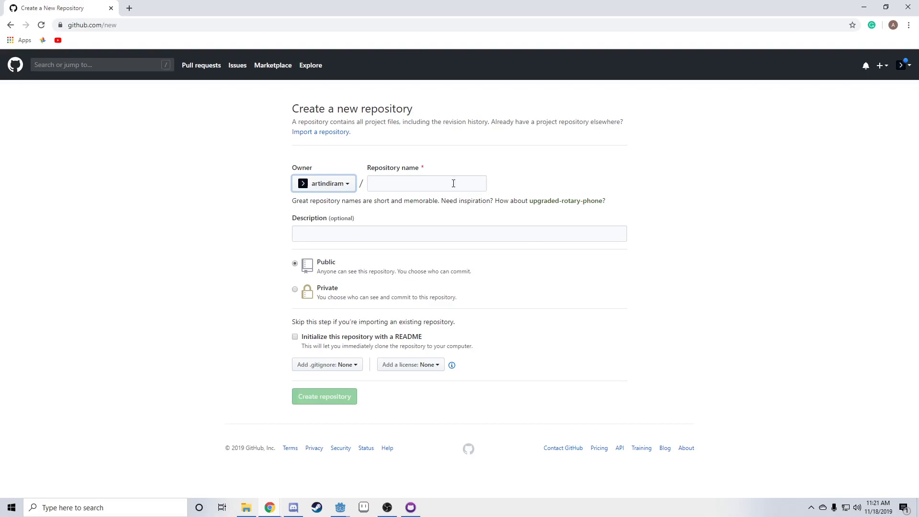
{"action": "left_click", "coordinate": [424, 177]}
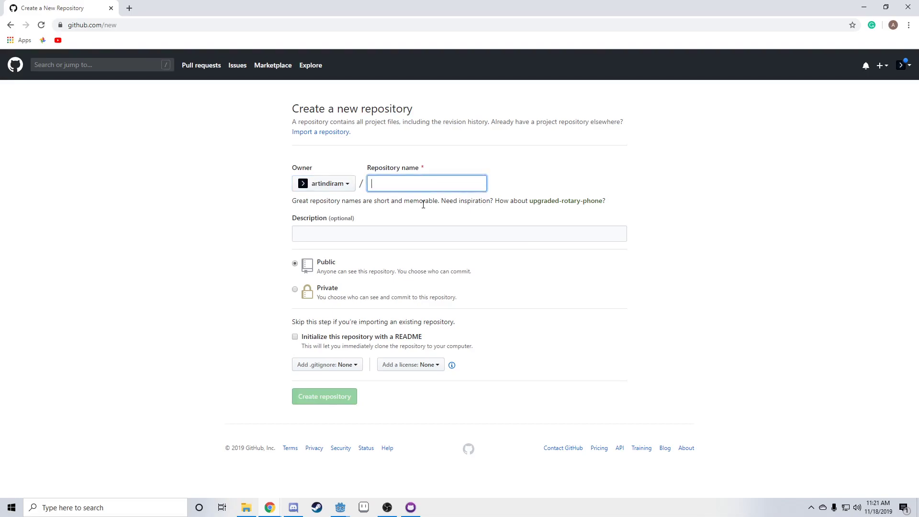
{"action": "type", "text": "github"}
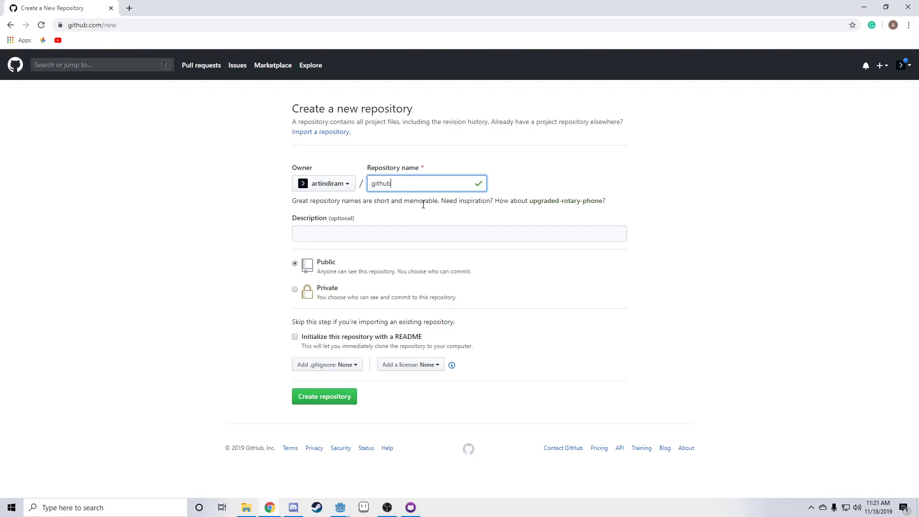
{"action": "type", "text": " tu"}
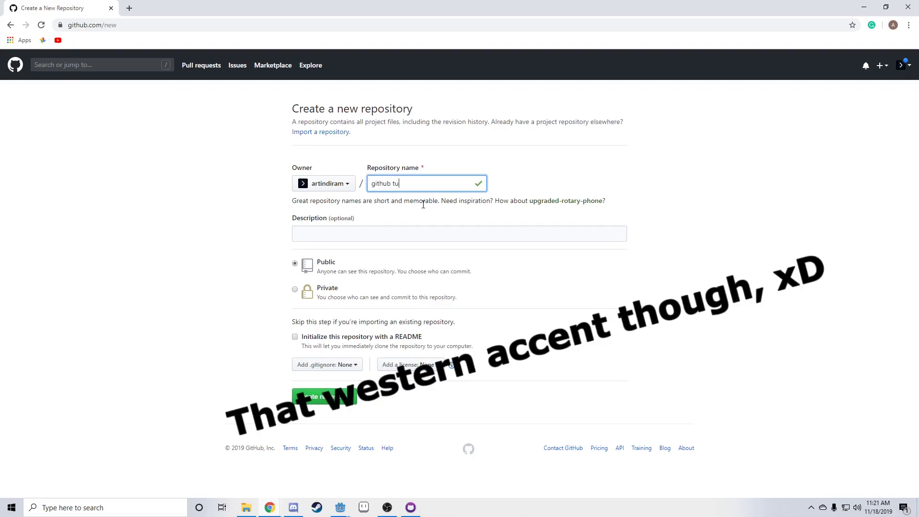
{"action": "type", "text": "toral"}
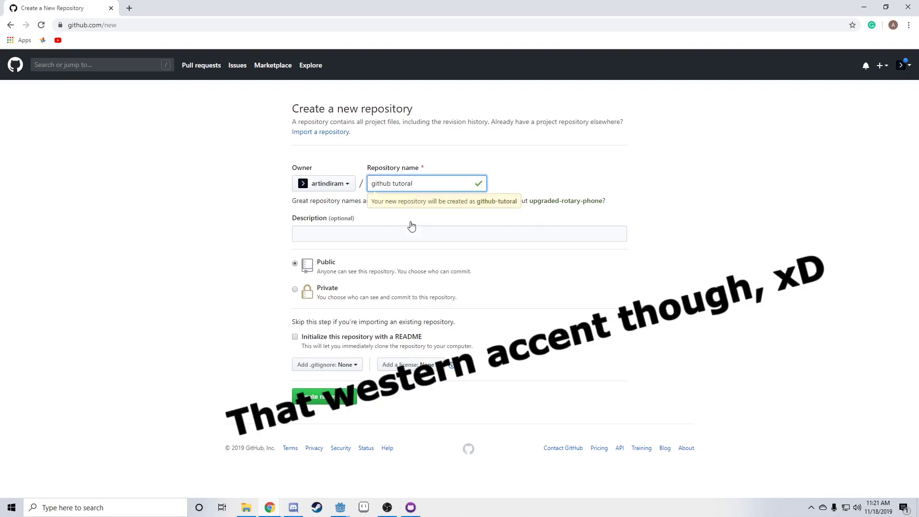
{"action": "left_click", "coordinate": [411, 227]}
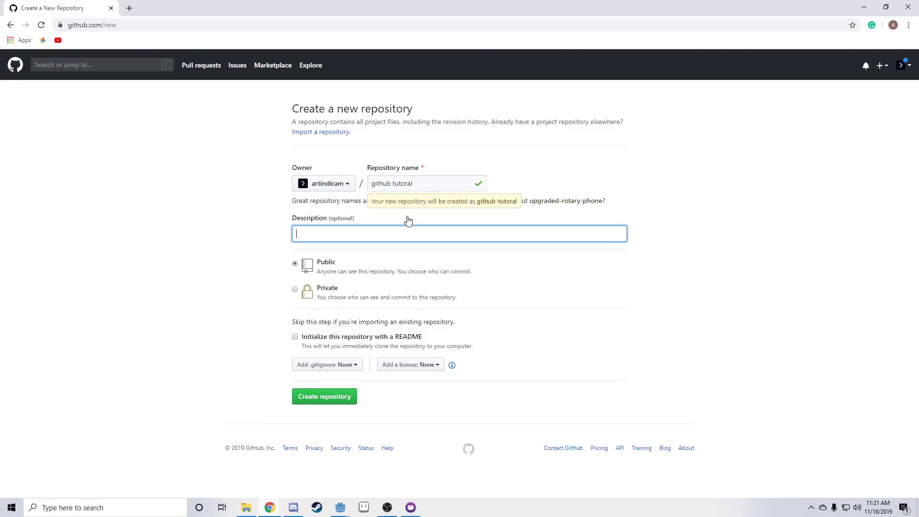
{"action": "type", "text": "whatever you want"}
{"action": "left_click", "coordinate": [326, 397]}
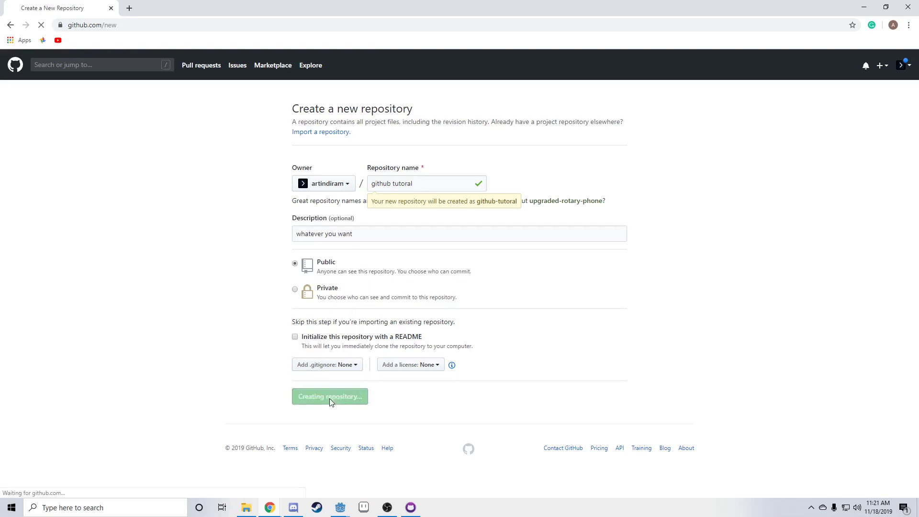
{"action": "left_click_drag", "start_coordinate": [511, 178], "coordinate": [359, 181]}
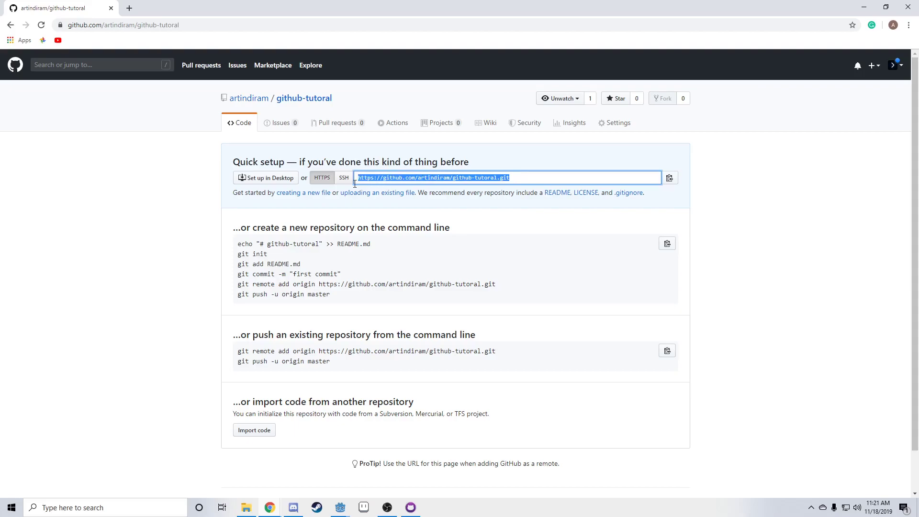
{"action": "left_click", "coordinate": [537, 180]}
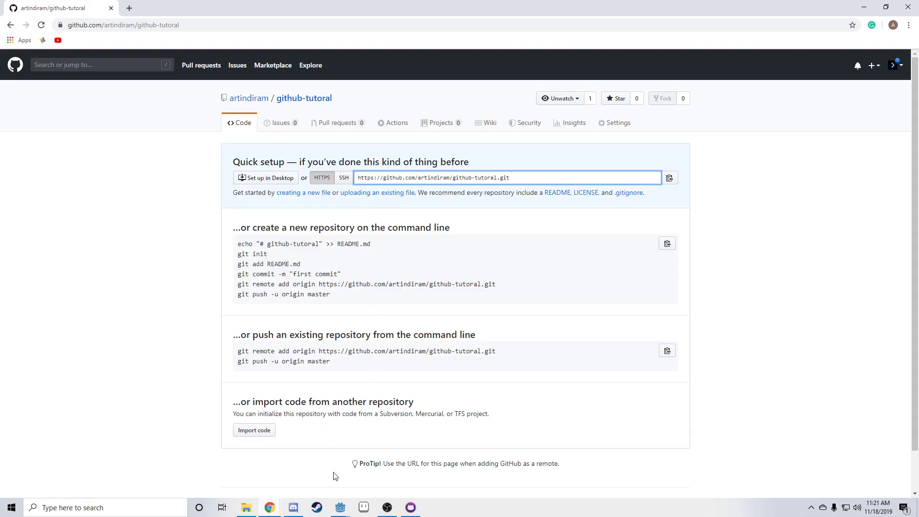
Start a new Godot project named 'github tutoral' in the Project Manager
{"action": "mouse_move", "coordinate": [340, 506]}
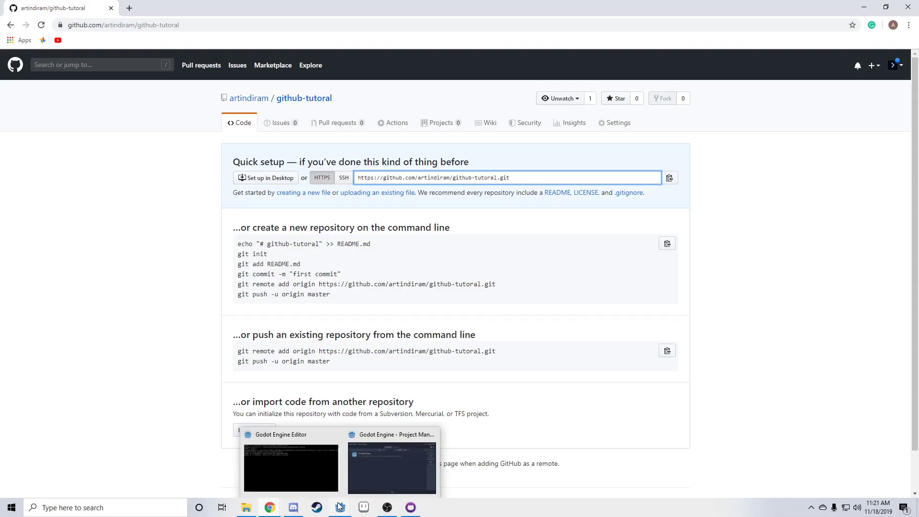
{"action": "left_click", "coordinate": [379, 482]}
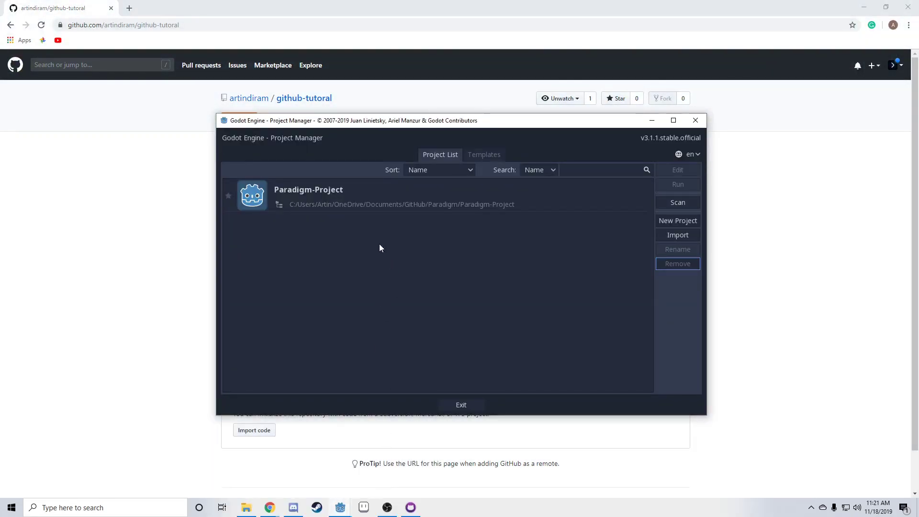
{"action": "left_click", "coordinate": [670, 219]}
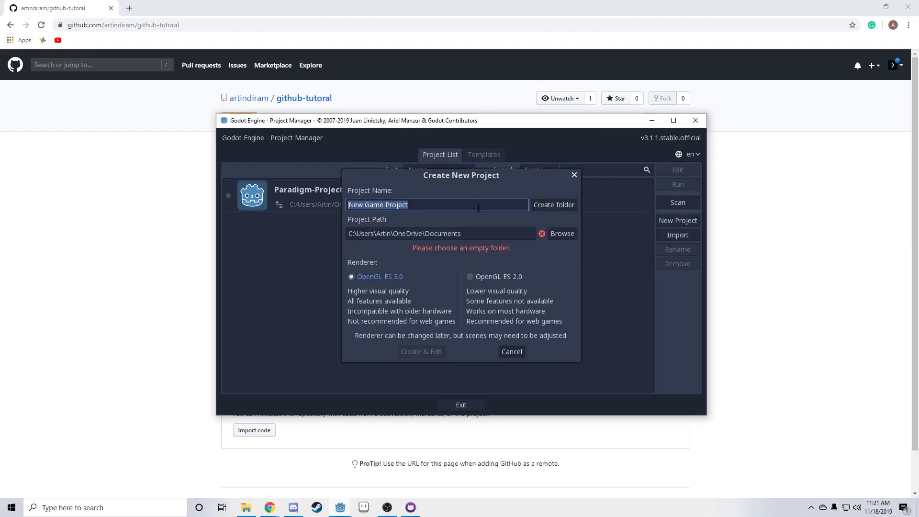
{"action": "left_click", "coordinate": [477, 207]}
{"action": "key", "text": "BackSpace"}
{"action": "key", "text": "BackSpace"}
{"action": "key", "text": "BackSpace"}
{"action": "key", "text": "BackSpace"}
{"action": "key", "text": "BackSpace"}
{"action": "key", "text": "BackSpace"}
{"action": "key", "text": "BackSpace"}
{"action": "key", "text": "BackSpace"}
{"action": "key", "text": "BackSpace"}
{"action": "key", "text": "BackSpace"}
{"action": "key", "text": "BackSpace"}
{"action": "key", "text": "BackSpace"}
{"action": "key", "text": "BackSpace"}
{"action": "key", "text": "BackSpace"}
{"action": "key", "text": "BackSpace"}
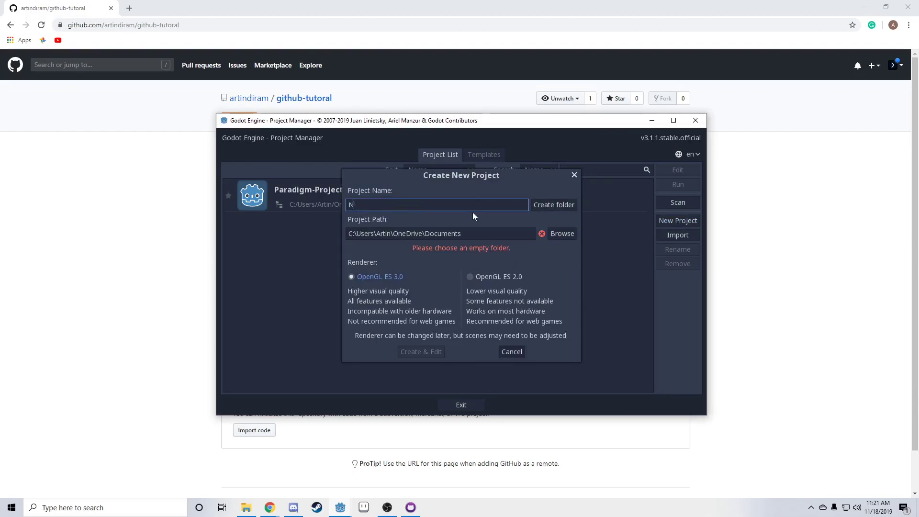
{"action": "key", "text": "BackSpace"}
{"action": "type", "text": "github tot"}
{"action": "key", "text": "BackSpace"}
{"action": "key", "text": "BackSpace"}
{"action": "type", "text": "utoral"}
Create the project in its own folder, open it, then quit the editor
{"action": "left_click", "coordinate": [477, 235]}
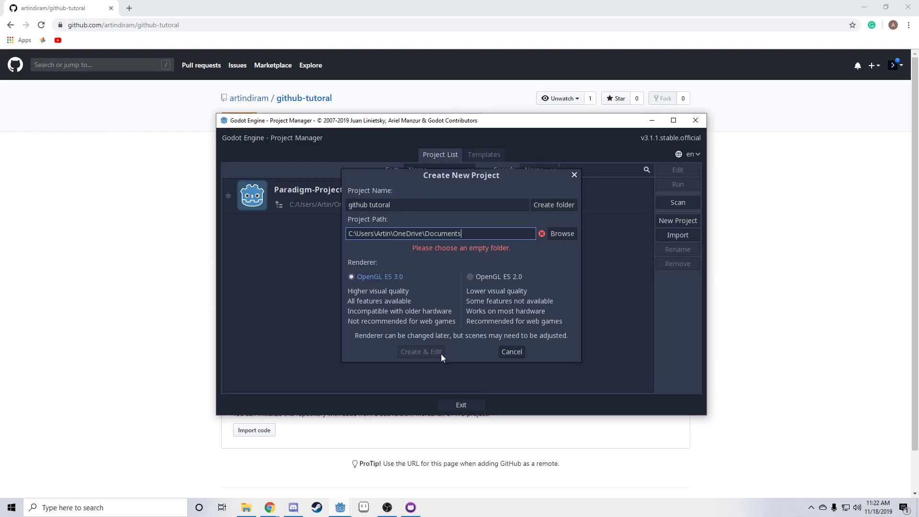
{"action": "left_click", "coordinate": [547, 204]}
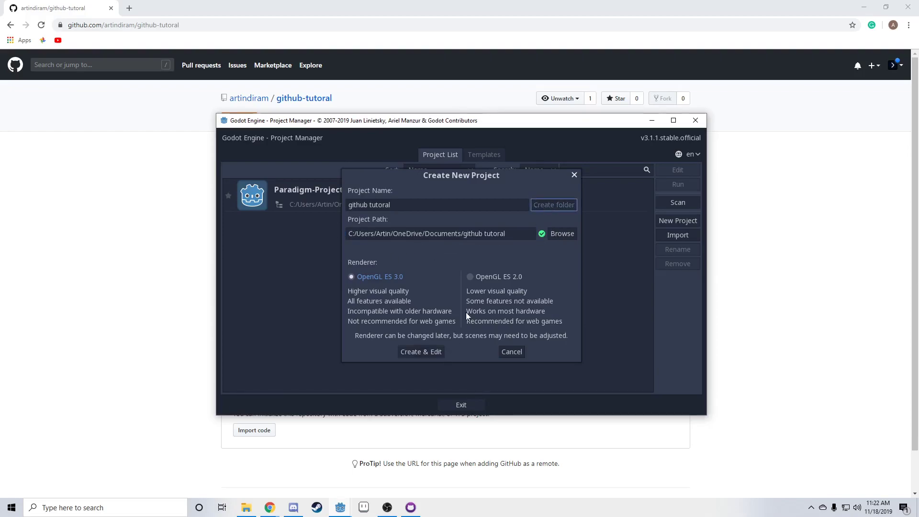
{"action": "left_click", "coordinate": [436, 350]}
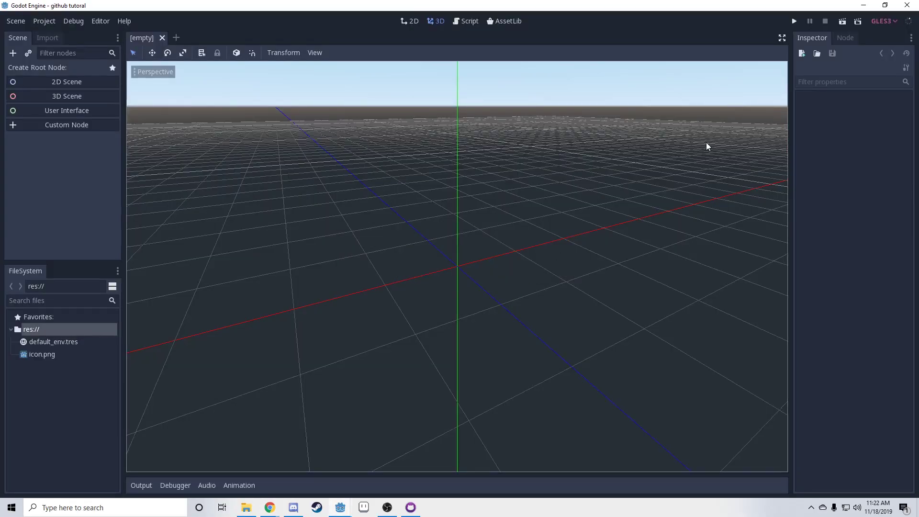
{"action": "left_click", "coordinate": [906, 5]}
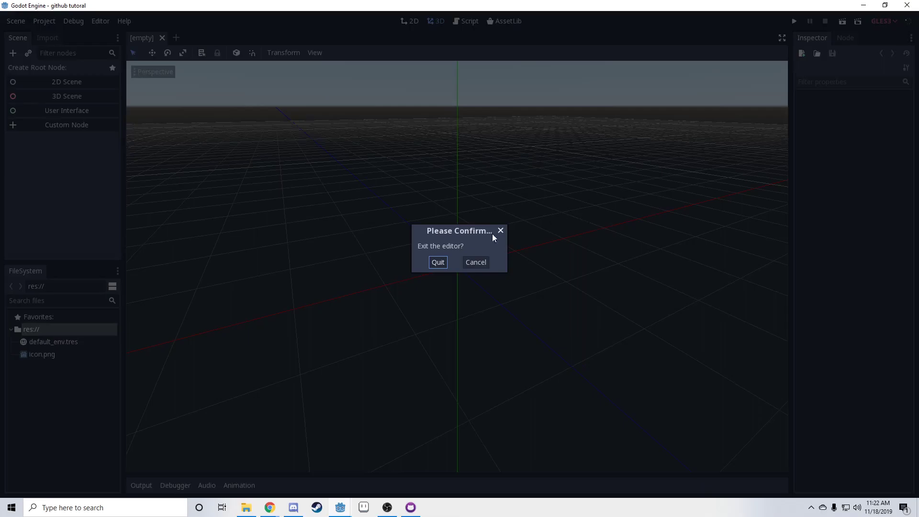
{"action": "left_click", "coordinate": [439, 262]}
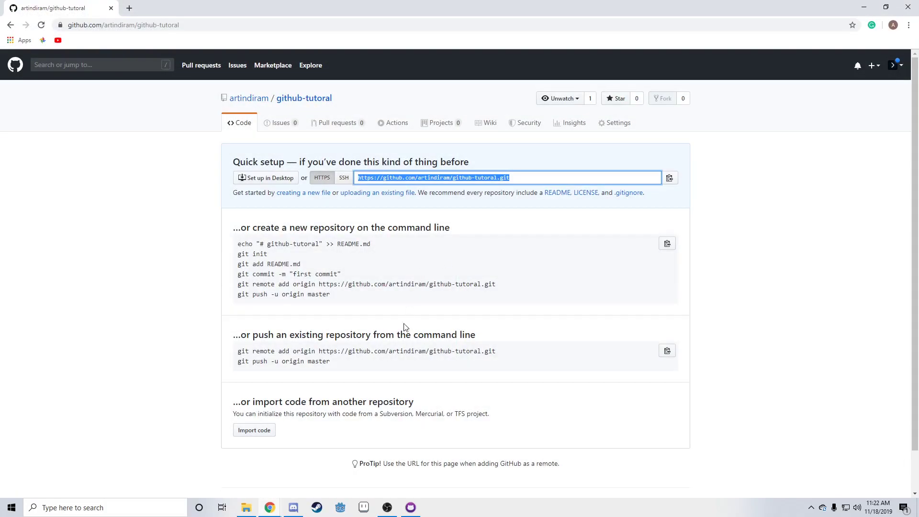
Drag the github tutoral project folder from Documents onto GitHub's upload page and commit it
{"action": "left_click", "coordinate": [358, 195]}
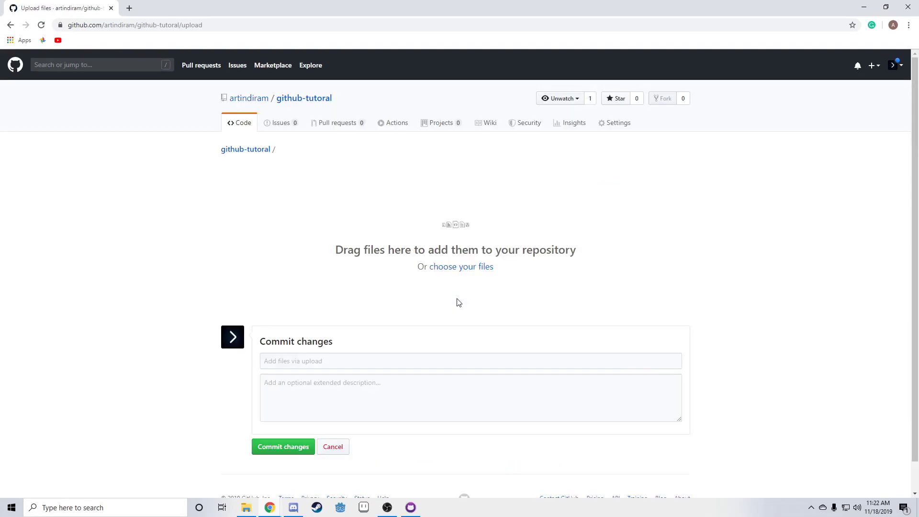
{"action": "left_click", "coordinate": [247, 508]}
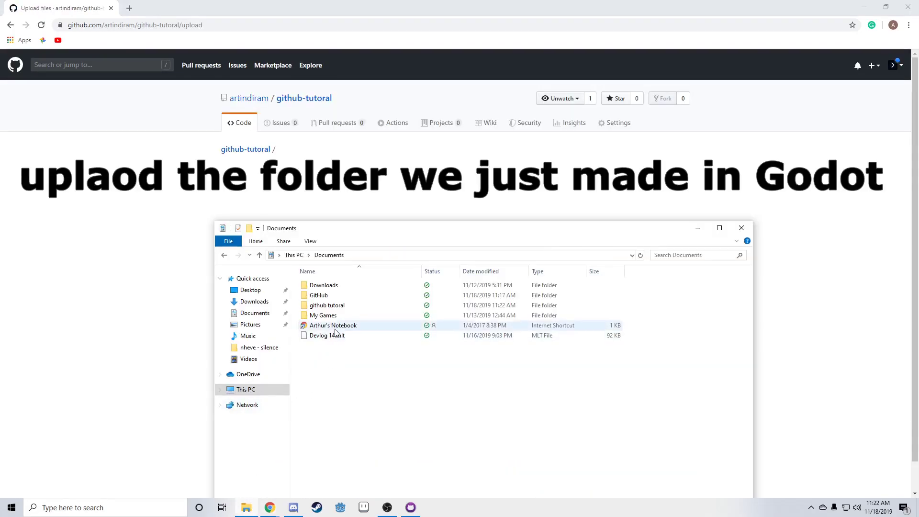
{"action": "left_click_drag", "start_coordinate": [398, 235], "coordinate": [379, 288]}
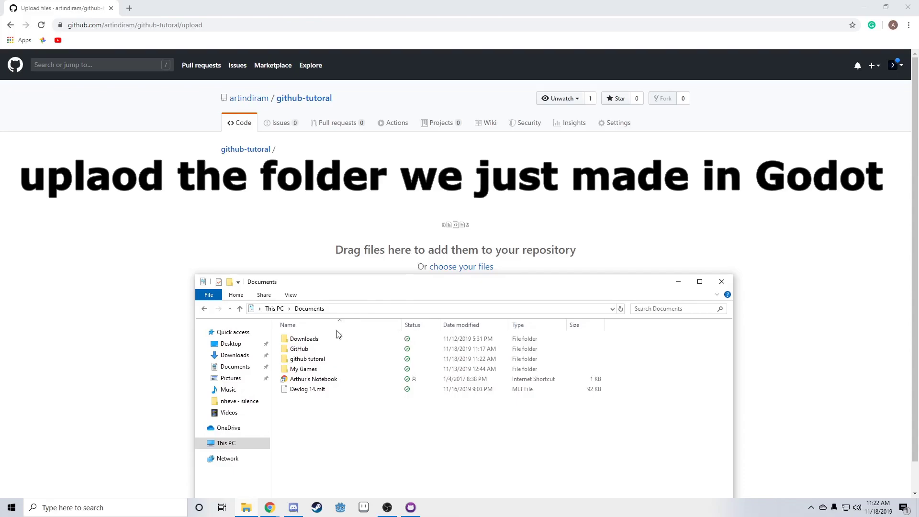
{"action": "left_click", "coordinate": [320, 362]}
{"action": "left_click_drag", "start_coordinate": [320, 362], "coordinate": [426, 264]}
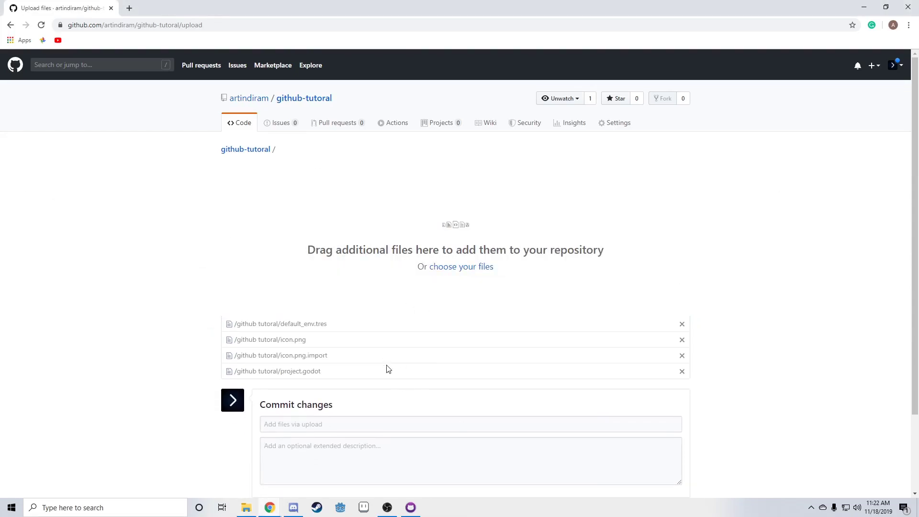
{"action": "scroll", "coordinate": [440, 285], "scroll_direction": "down", "scroll_amount": 2}
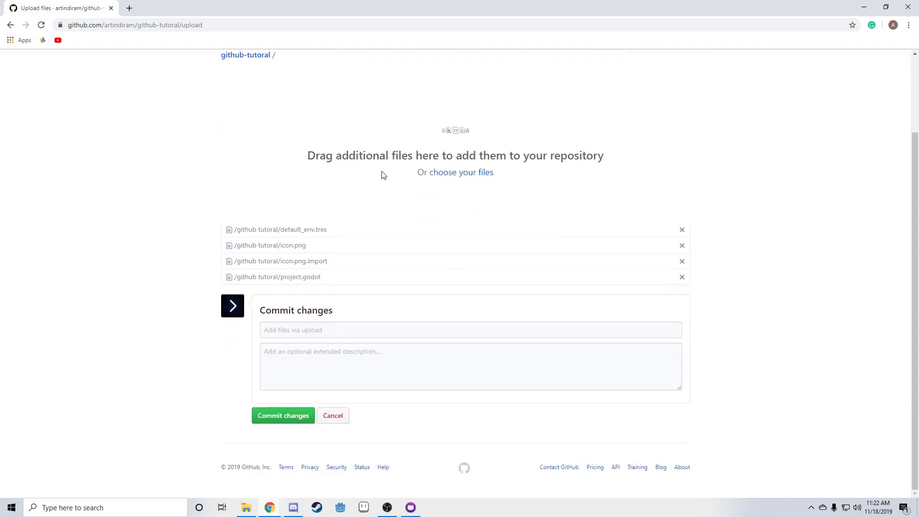
{"action": "left_click", "coordinate": [294, 417]}
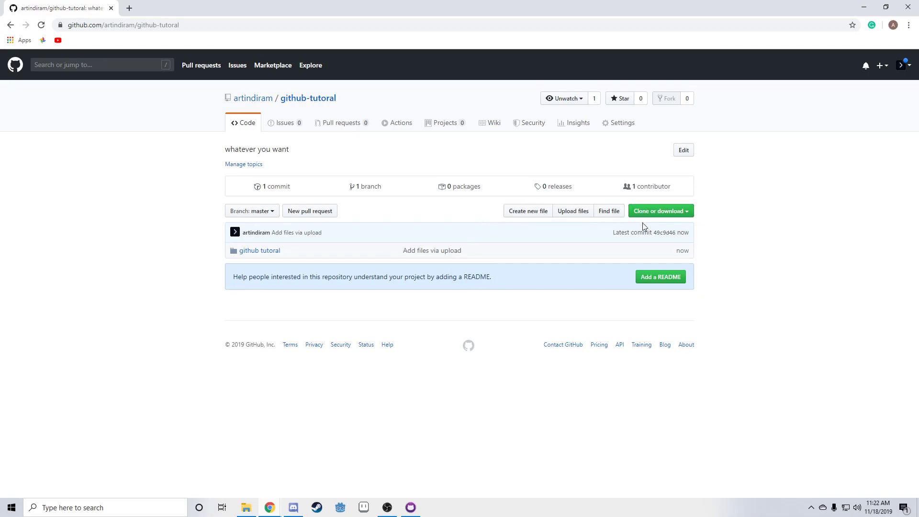
Choose Clone or download > Open in Desktop for github-tutoral
{"action": "left_click", "coordinate": [652, 212]}
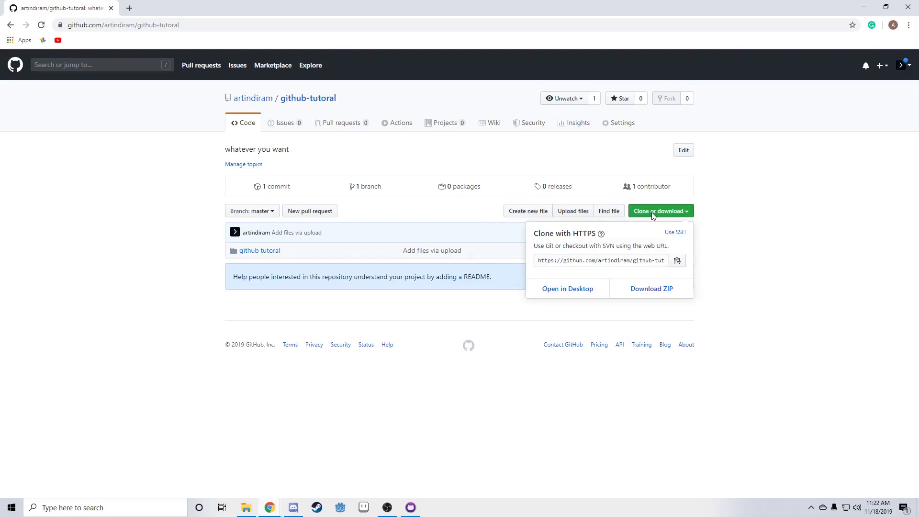
{"action": "left_click", "coordinate": [569, 289]}
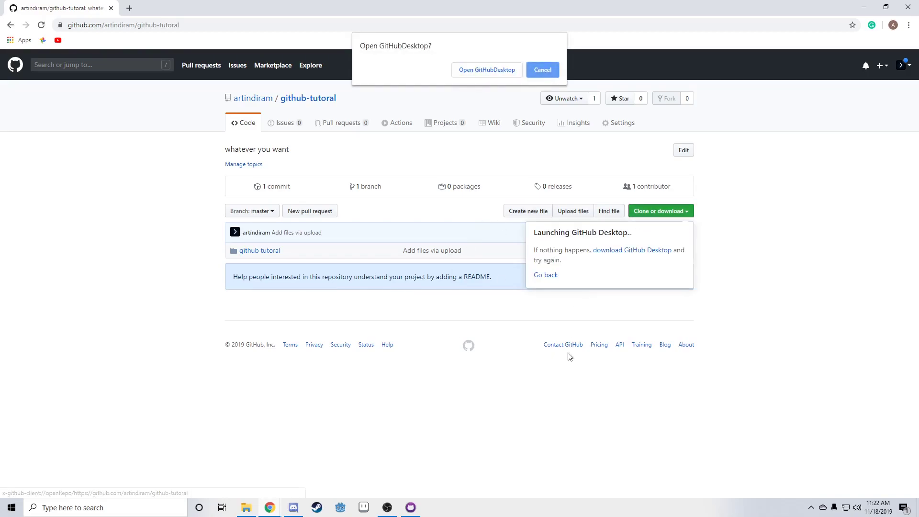
Allow GitHub Desktop to launch and clone github-tutoral into the Documents GitHub folder
{"action": "left_click", "coordinate": [486, 70]}
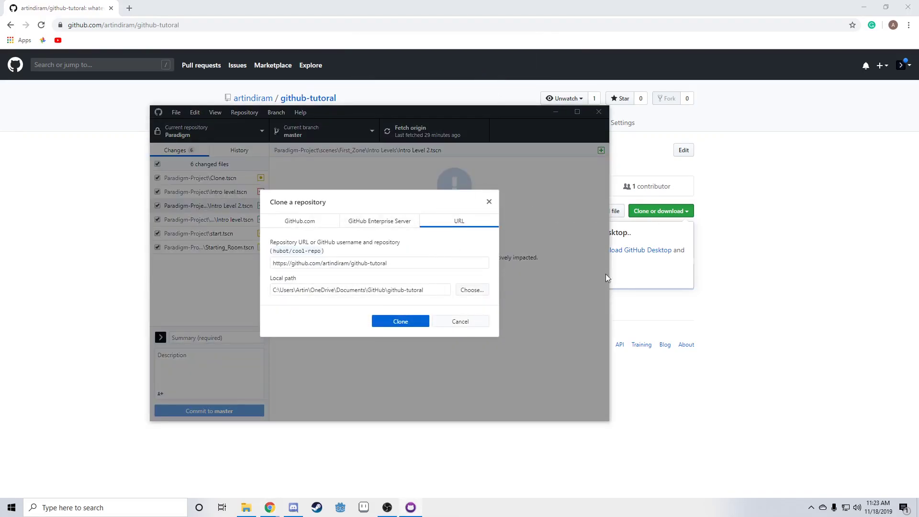
{"action": "left_click", "coordinate": [406, 268]}
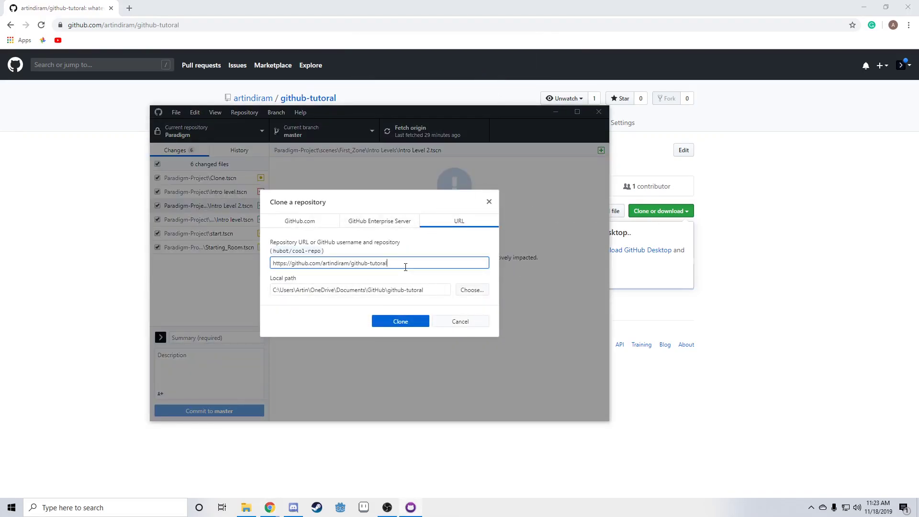
{"action": "left_click", "coordinate": [438, 291]}
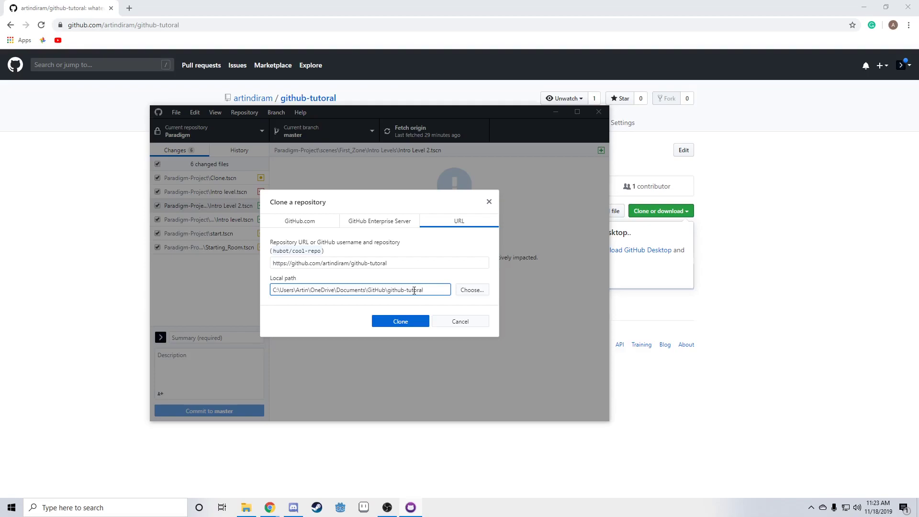
{"action": "left_click", "coordinate": [410, 321]}
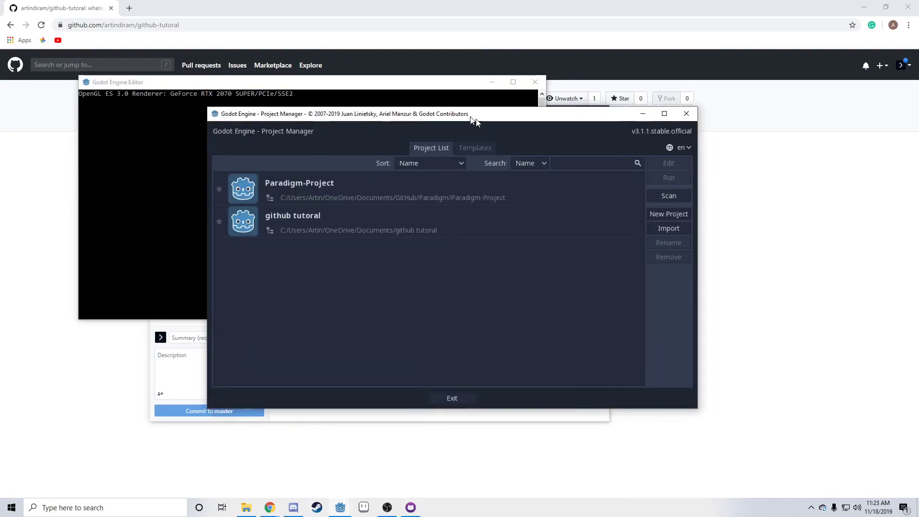
Remove the old github tutoral entry from Godot's project list
{"action": "left_click_drag", "start_coordinate": [472, 117], "coordinate": [405, 100]}
{"action": "left_click", "coordinate": [287, 210]}
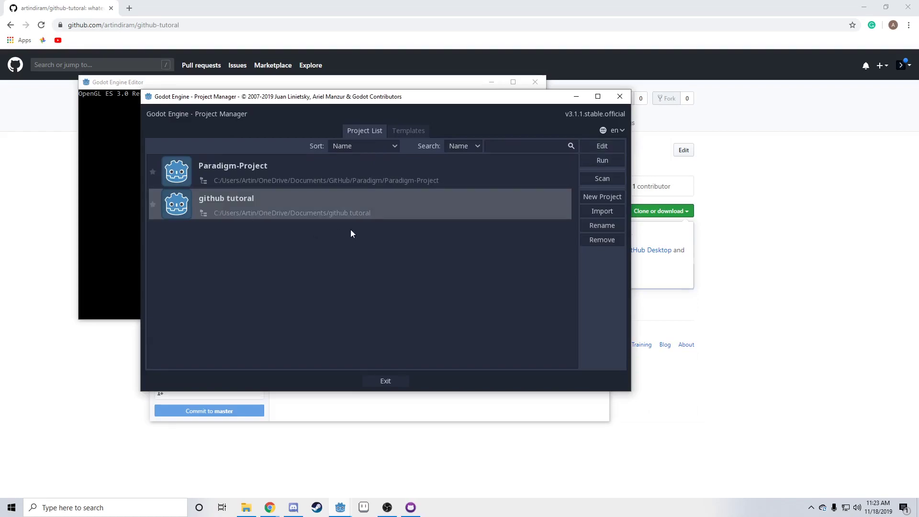
{"action": "left_click", "coordinate": [601, 241]}
{"action": "left_click", "coordinate": [343, 260]}
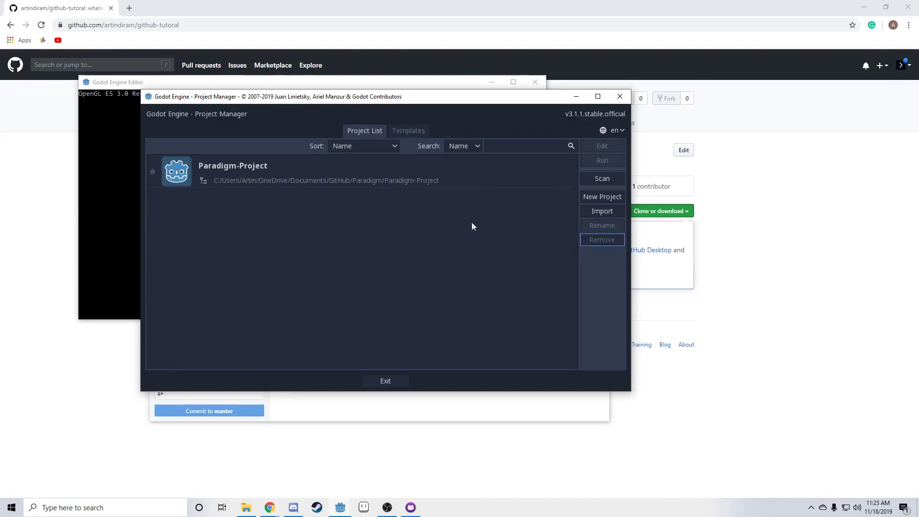
Scan GitHub > github-tutorial to add the cloned project and open it in the editor
{"action": "left_click", "coordinate": [601, 179]}
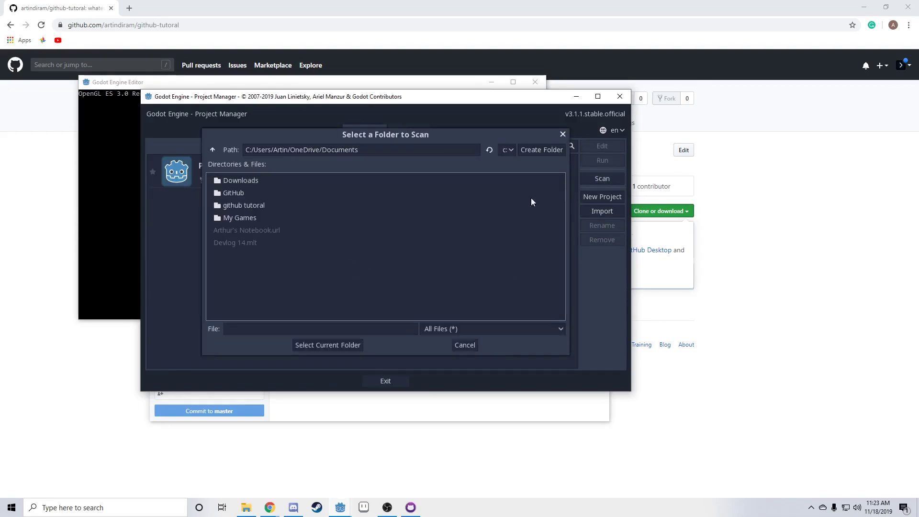
{"action": "double_click", "coordinate": [237, 193]}
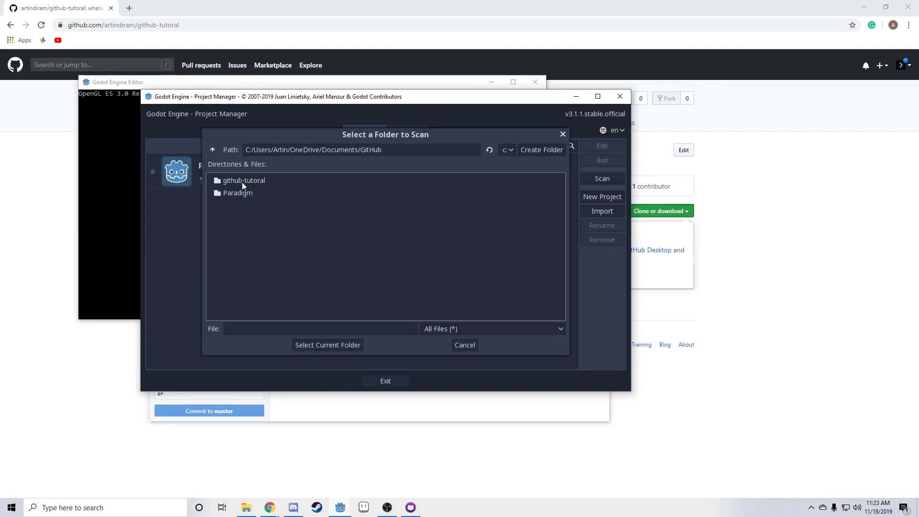
{"action": "double_click", "coordinate": [242, 182]}
{"action": "left_click", "coordinate": [327, 344]}
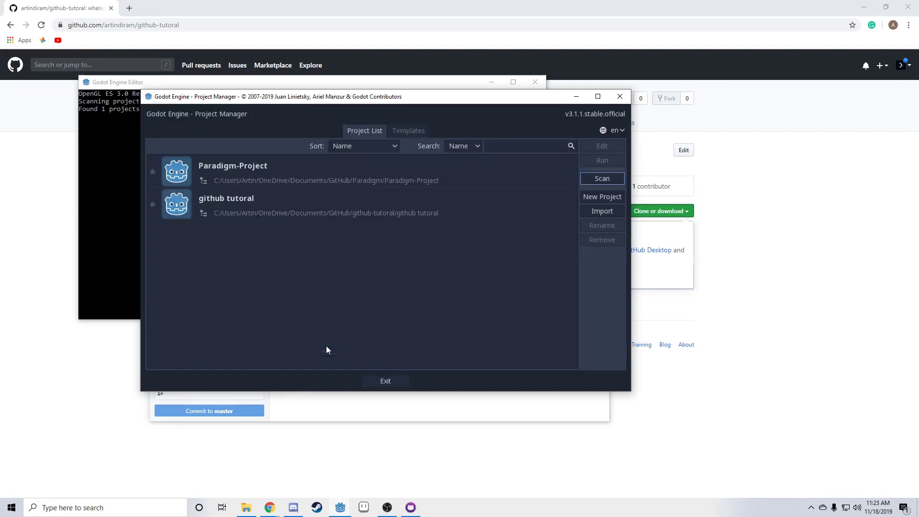
{"action": "double_click", "coordinate": [262, 203]}
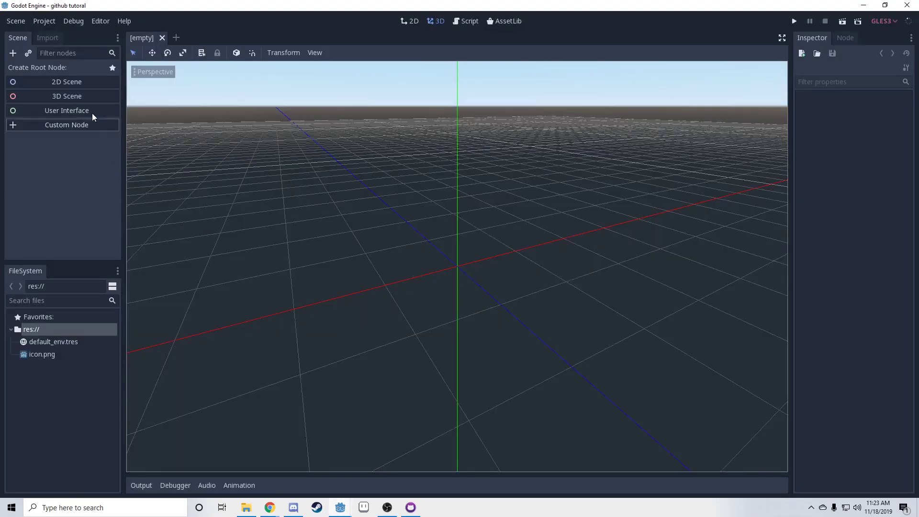
Add a 2D scene with root node renamed 'new scene', save it as new scene.tscn, and close the editor
{"action": "left_click", "coordinate": [88, 81]}
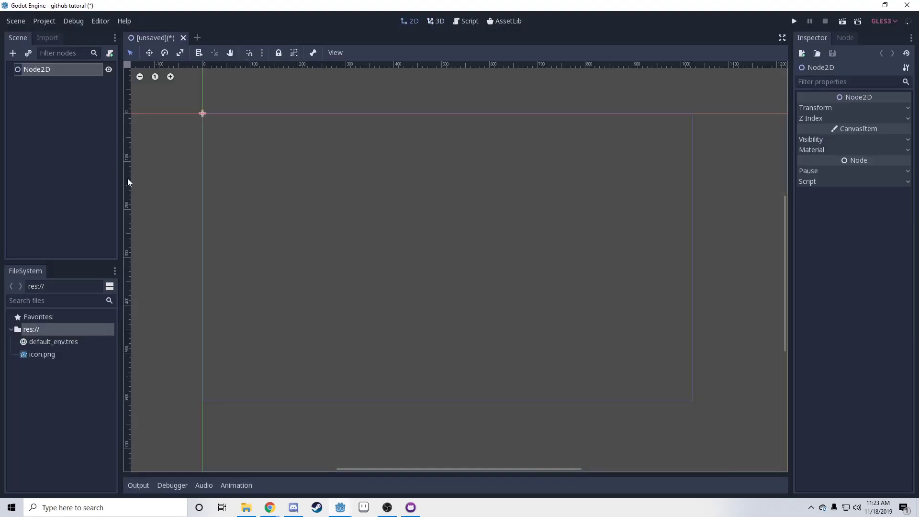
{"action": "double_click", "coordinate": [63, 71]}
{"action": "type", "text": "new scene"}
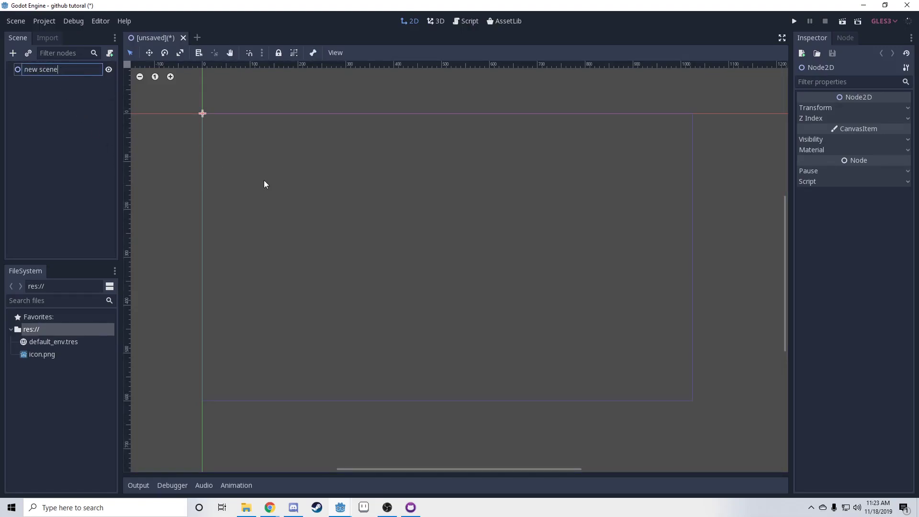
{"action": "key", "text": "Return"}
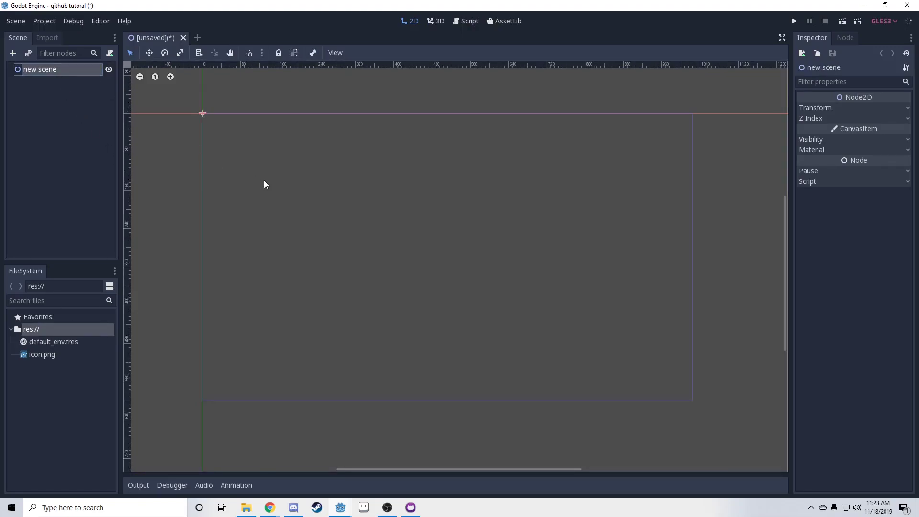
{"action": "key", "text": "ctrl+s"}
{"action": "left_click", "coordinate": [338, 426]}
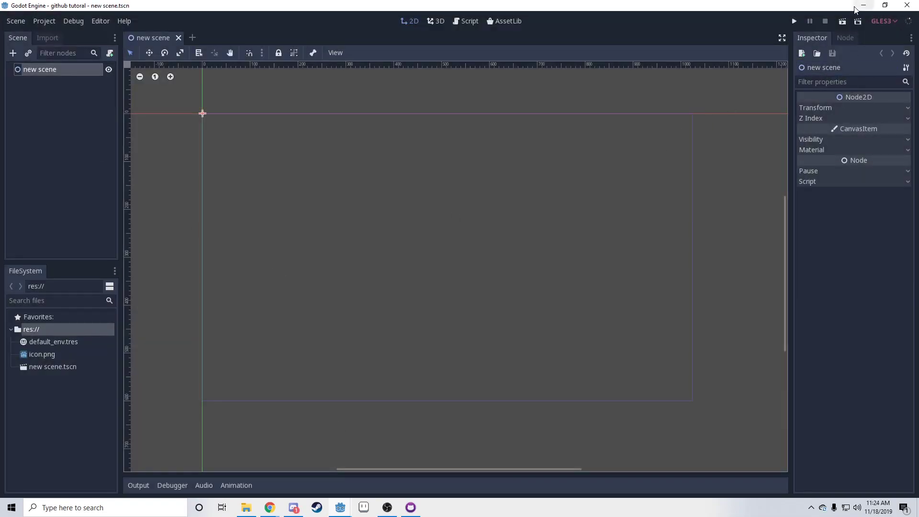
{"action": "left_click", "coordinate": [906, 5]}
Quit Godot, commit the six changes to master as 'new scene added', and push to origin
{"action": "left_click", "coordinate": [437, 262]}
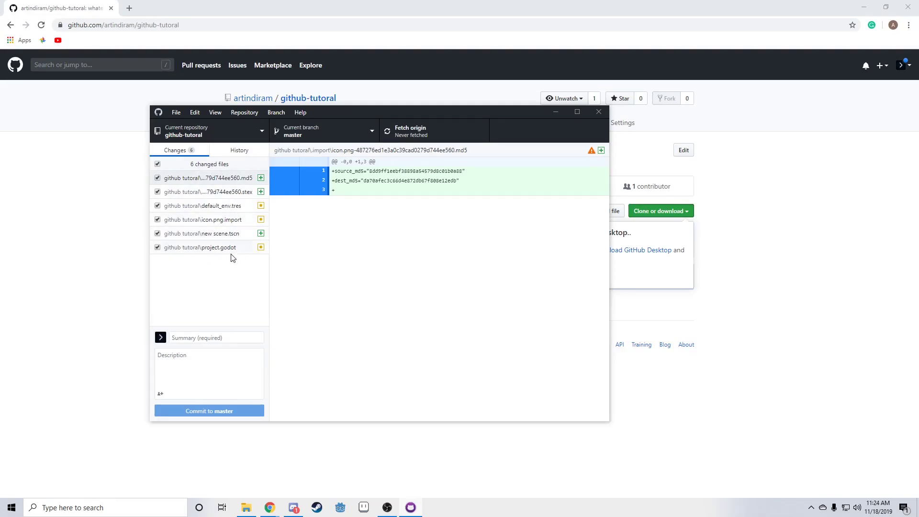
{"action": "left_click", "coordinate": [192, 340]}
{"action": "type", "text": "new "}
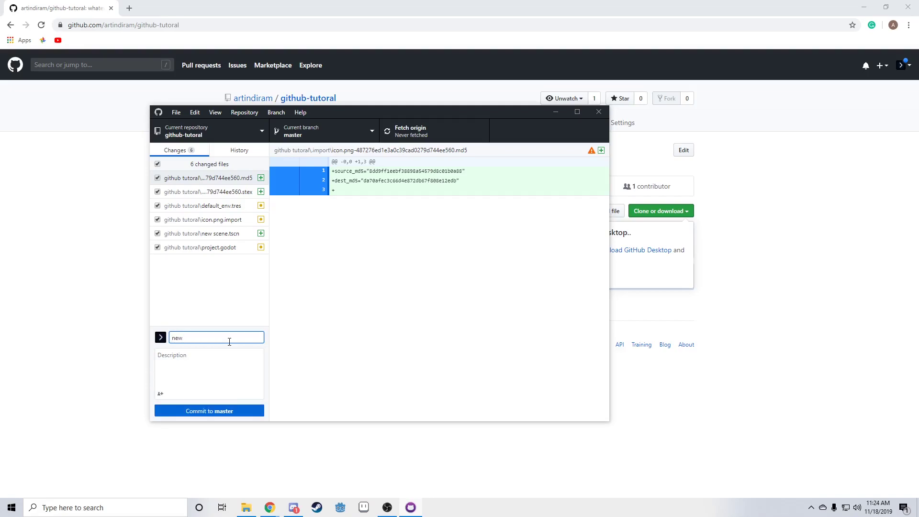
{"action": "type", "text": "scene added"}
{"action": "left_click", "coordinate": [161, 393]}
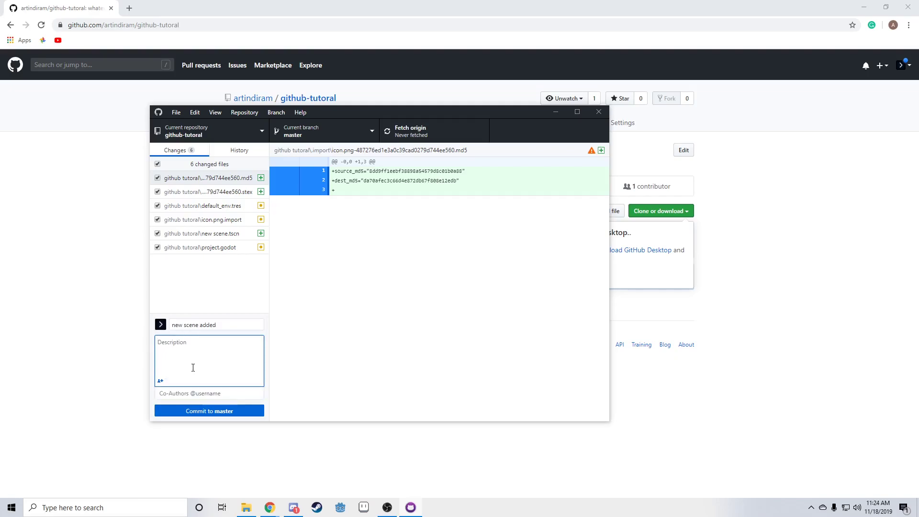
{"action": "left_click", "coordinate": [211, 411]}
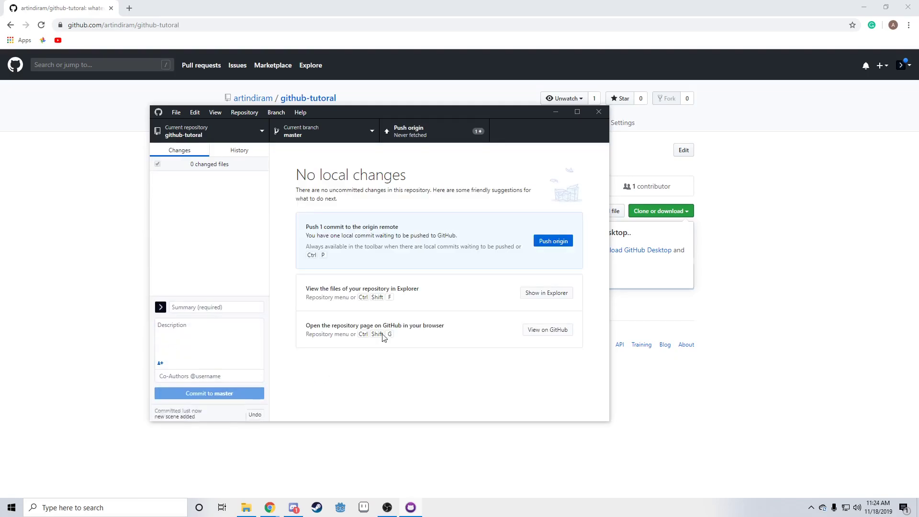
{"action": "left_click", "coordinate": [414, 123]}
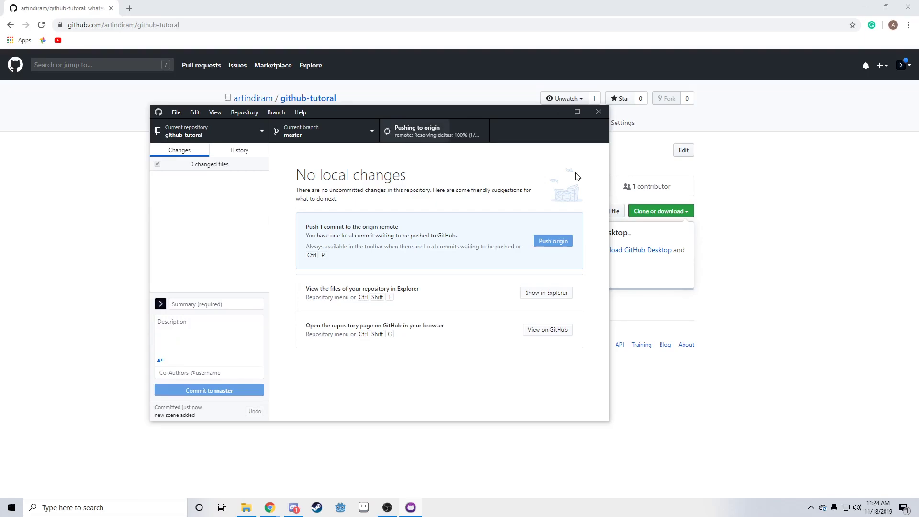
{"action": "left_click", "coordinate": [808, 296]}
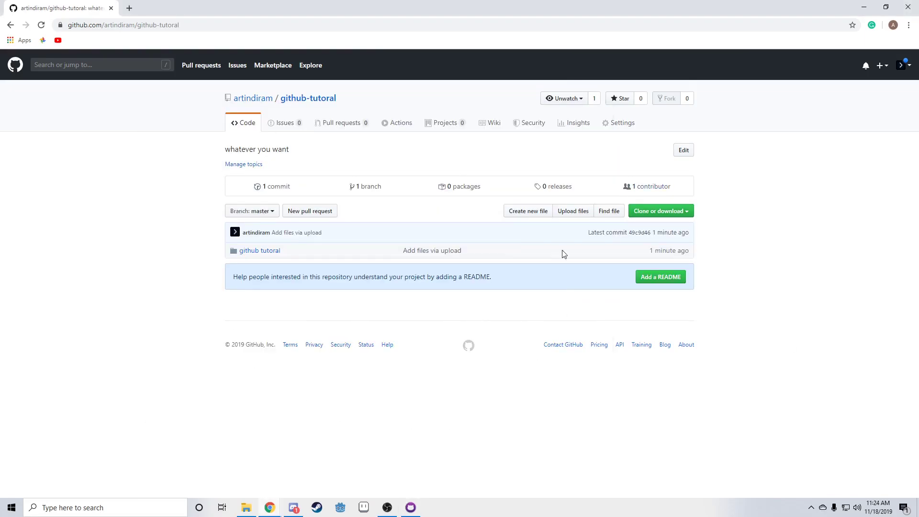
Reload the repository page to confirm 2 commits, then return to GitHub Desktop
{"action": "left_click", "coordinate": [41, 25]}
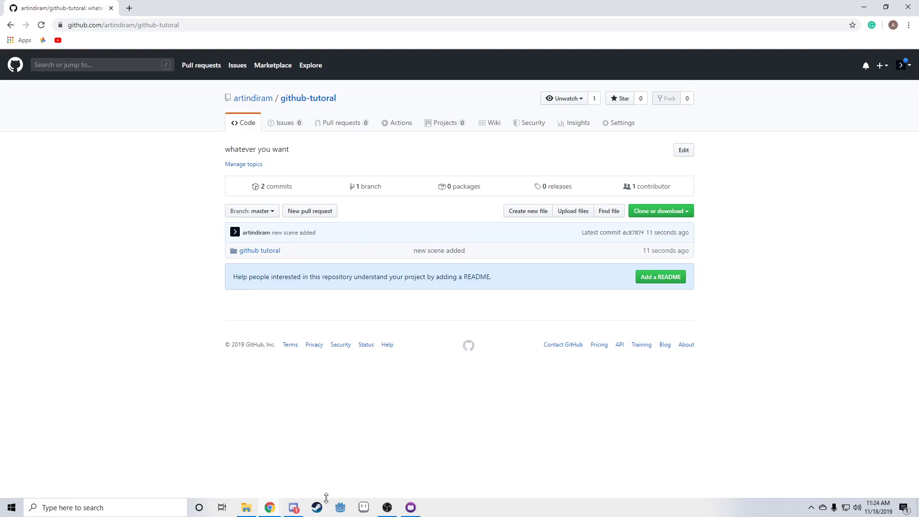
{"action": "left_click", "coordinate": [410, 507]}
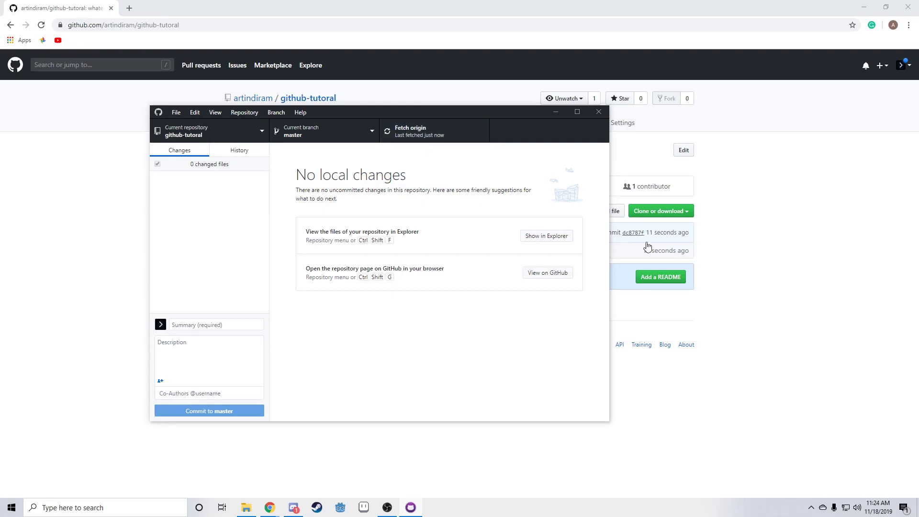
Return to the github-tutoral repository page in Chrome to confirm the 'new scene added' commit
{"action": "left_click", "coordinate": [727, 297]}
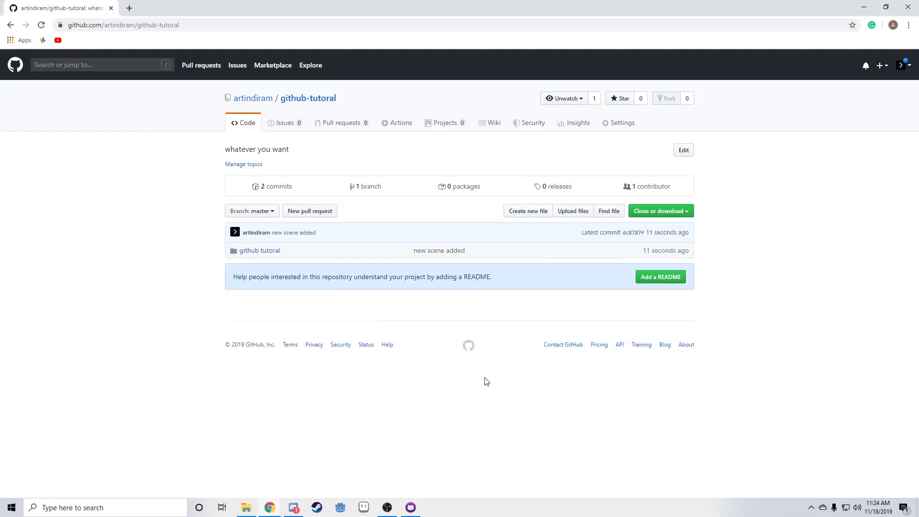